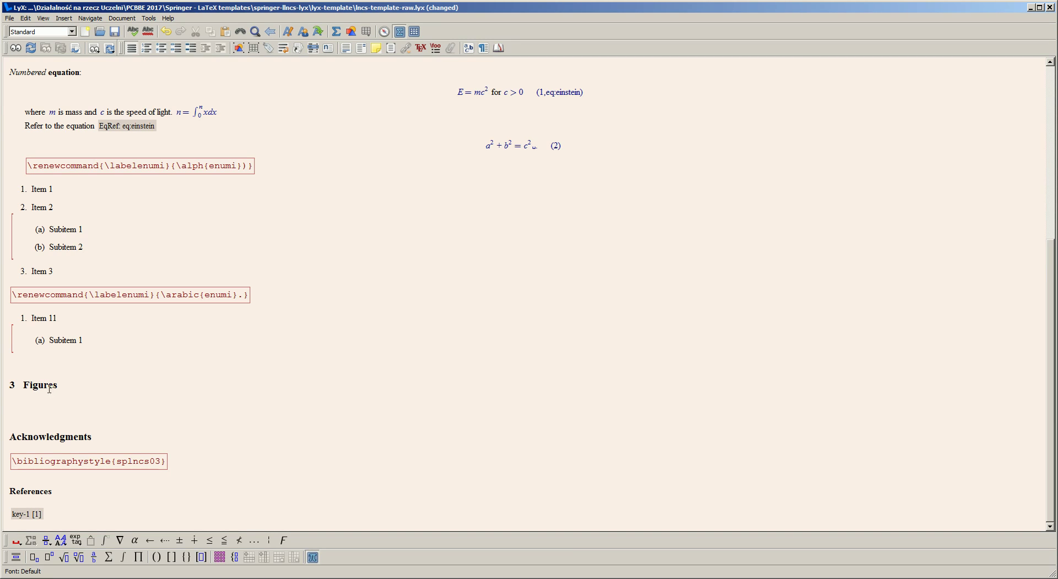
Step: Insert an empty Figure float with a 'Figure 1:' caption below the '3 Figures' heading
click(21, 407)
click(64, 18)
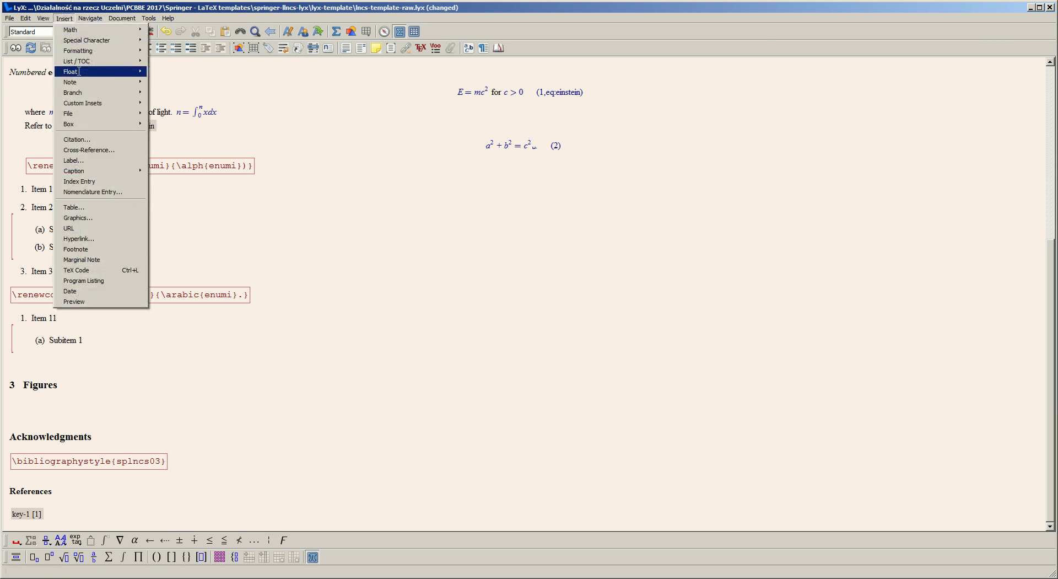
mouse_move(84, 71)
click(168, 84)
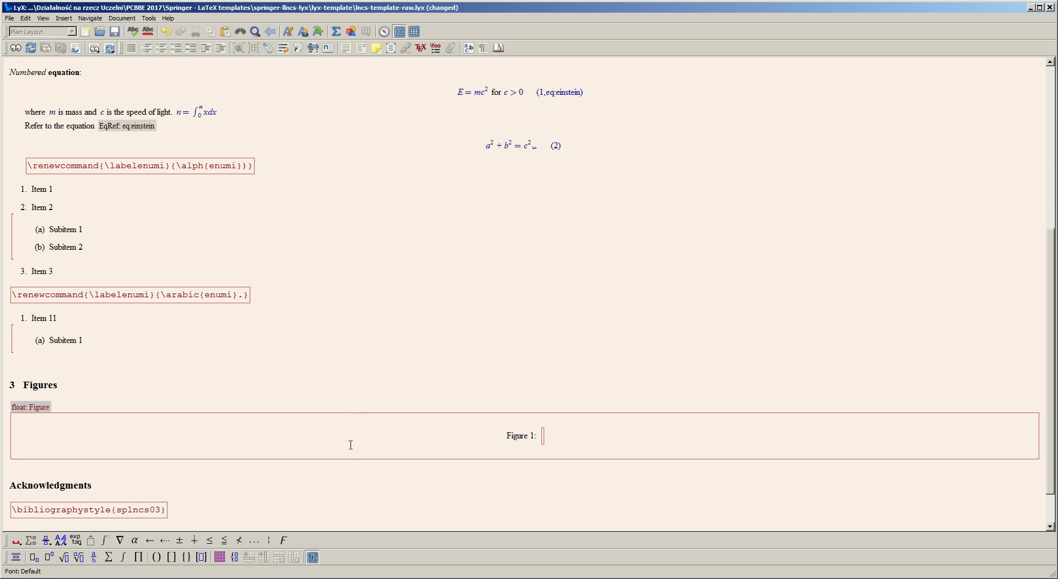
Step: Type 'Caption text' into the empty Figure 1 caption
click(544, 436)
text(Caption text)
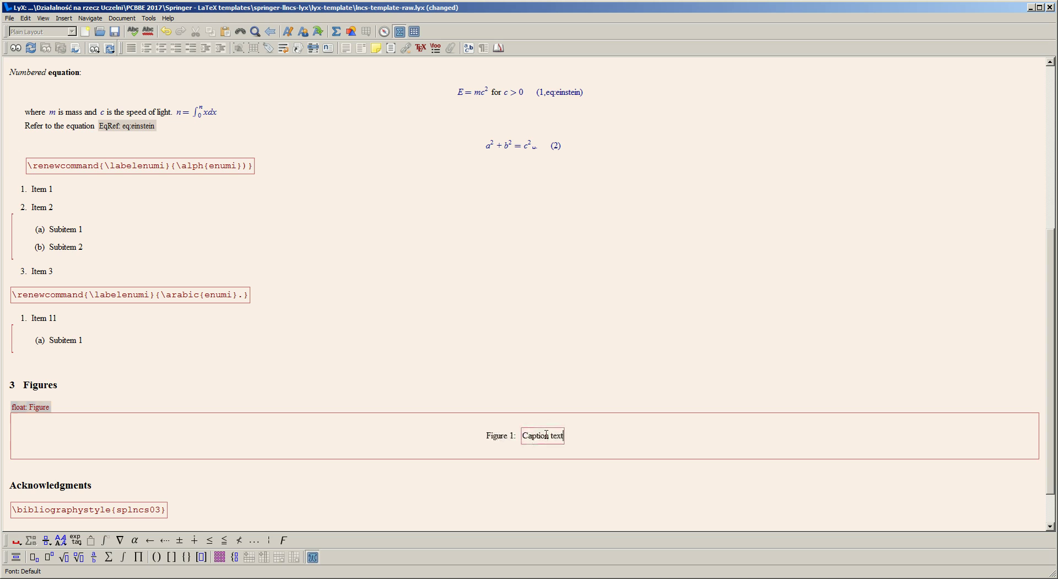
click(477, 435)
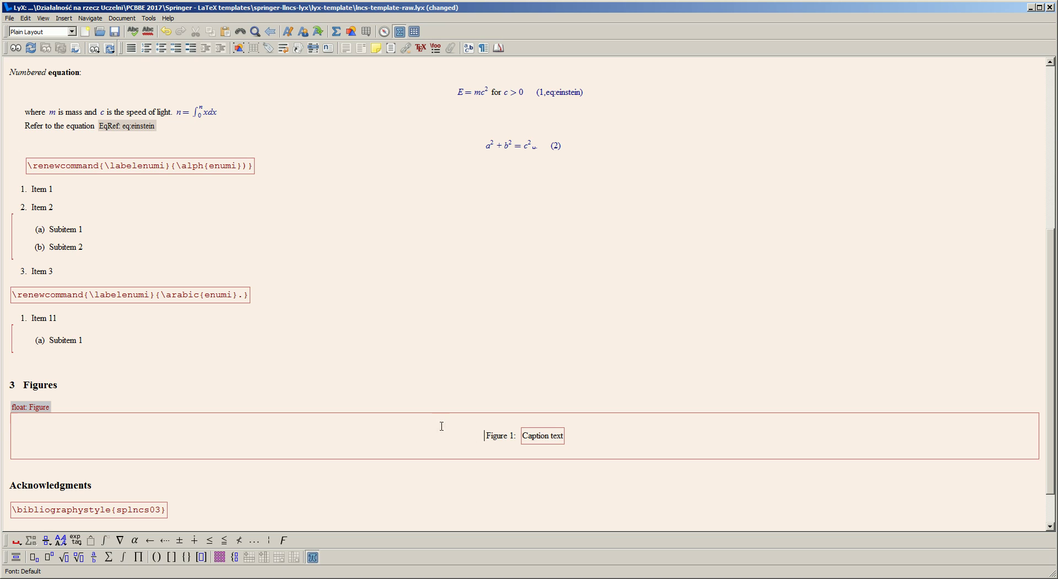
Step: Choose images/lena_color.gif as the graphic file for the Figure 1 float
click(64, 18)
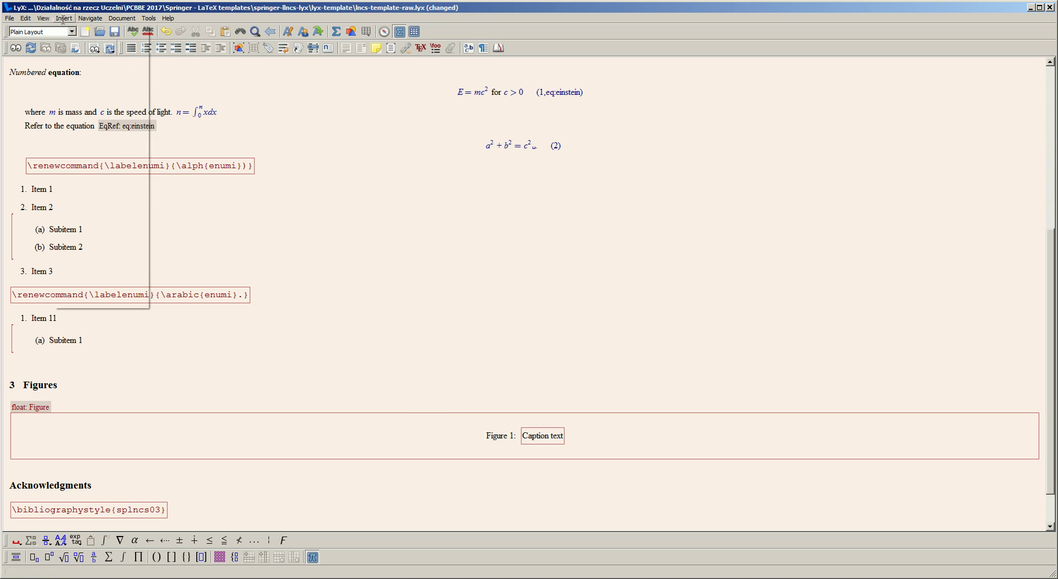
click(63, 18)
click(63, 18)
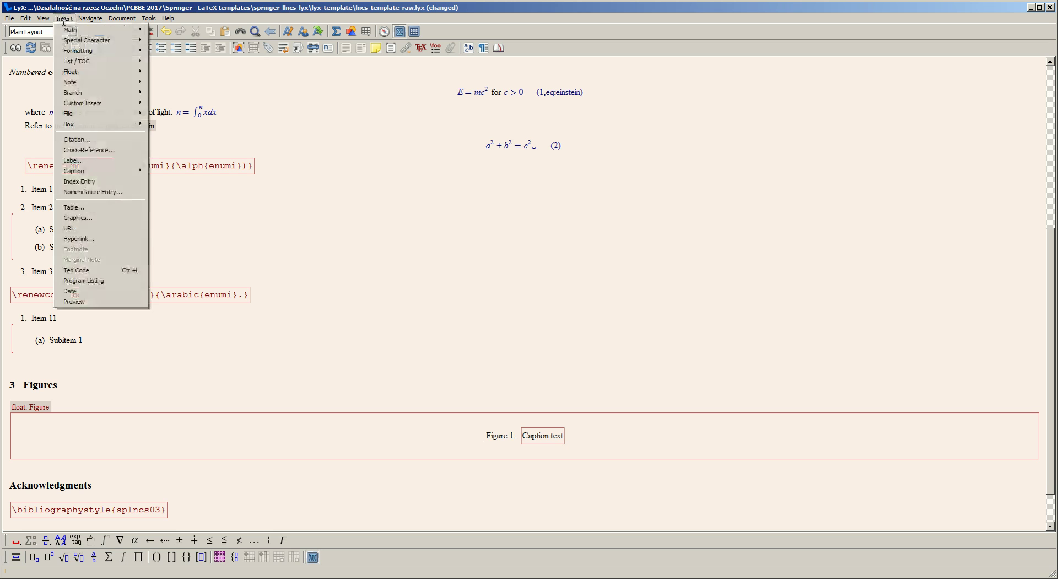
click(93, 217)
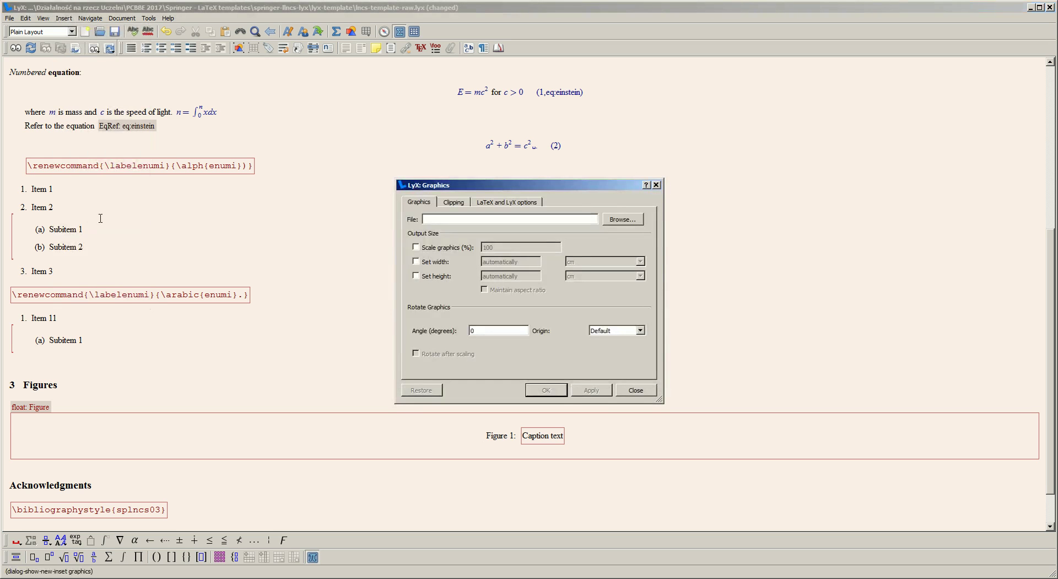
click(611, 218)
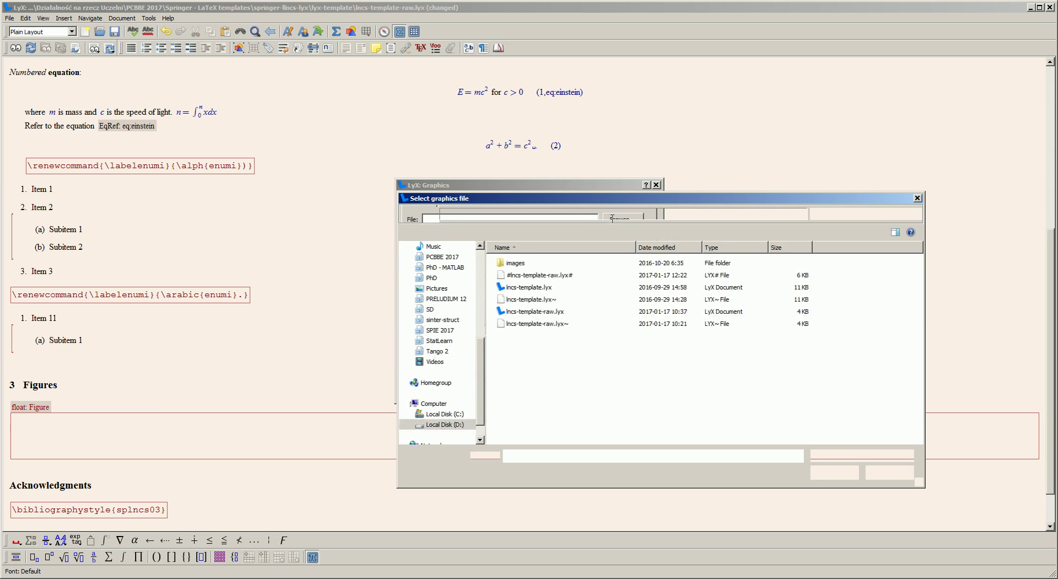
click(524, 263)
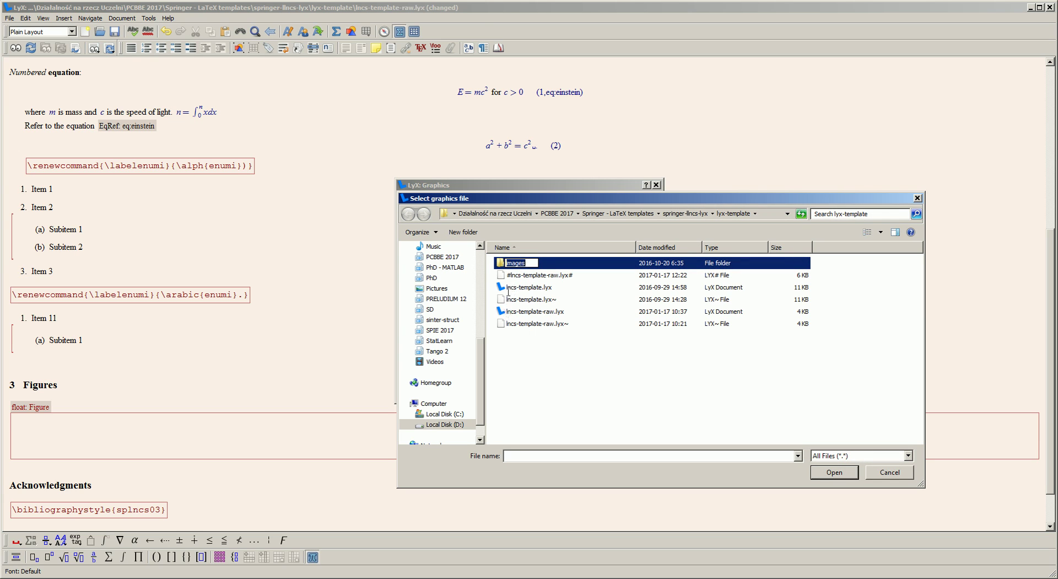
click(500, 263)
key(Return)
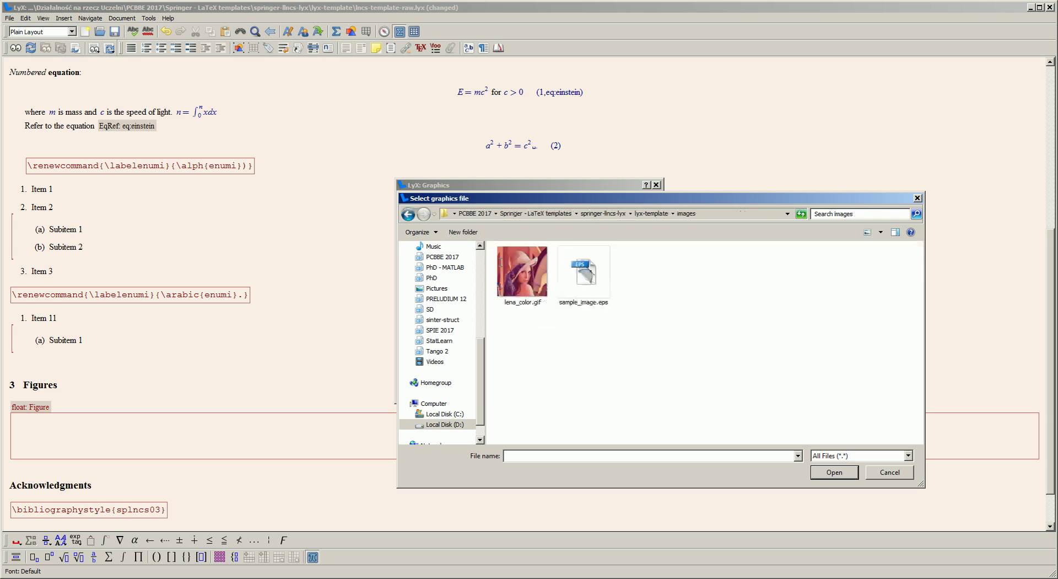
click(514, 268)
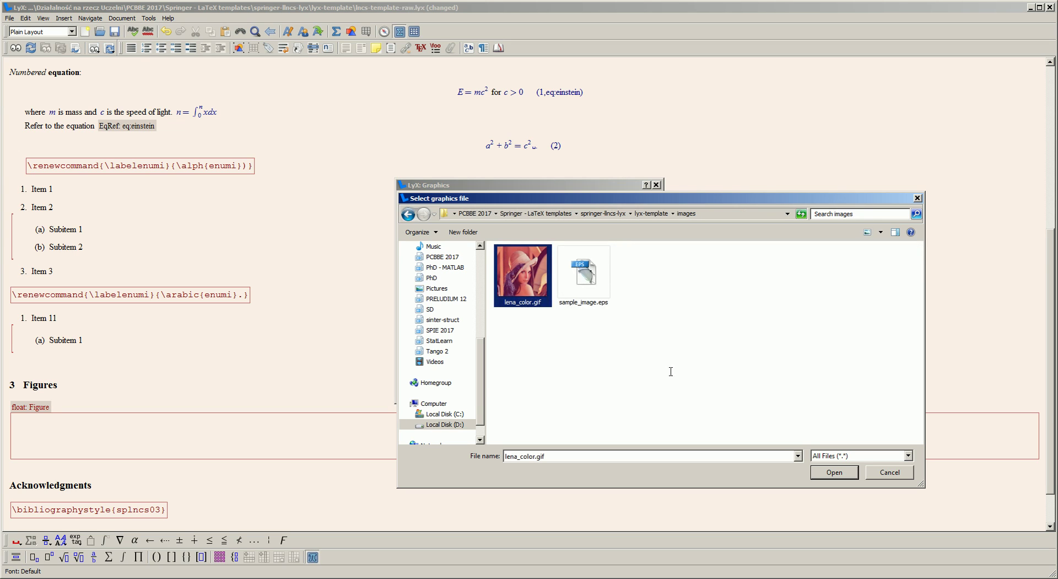
click(823, 471)
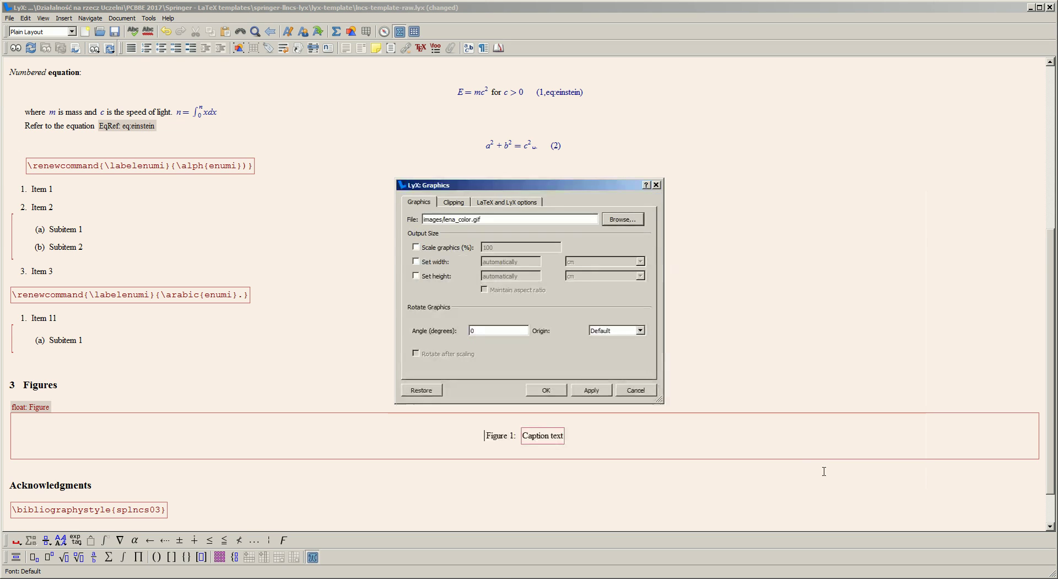
Step: Place the Lena image in the figure and set its height to 3 cm
click(546, 389)
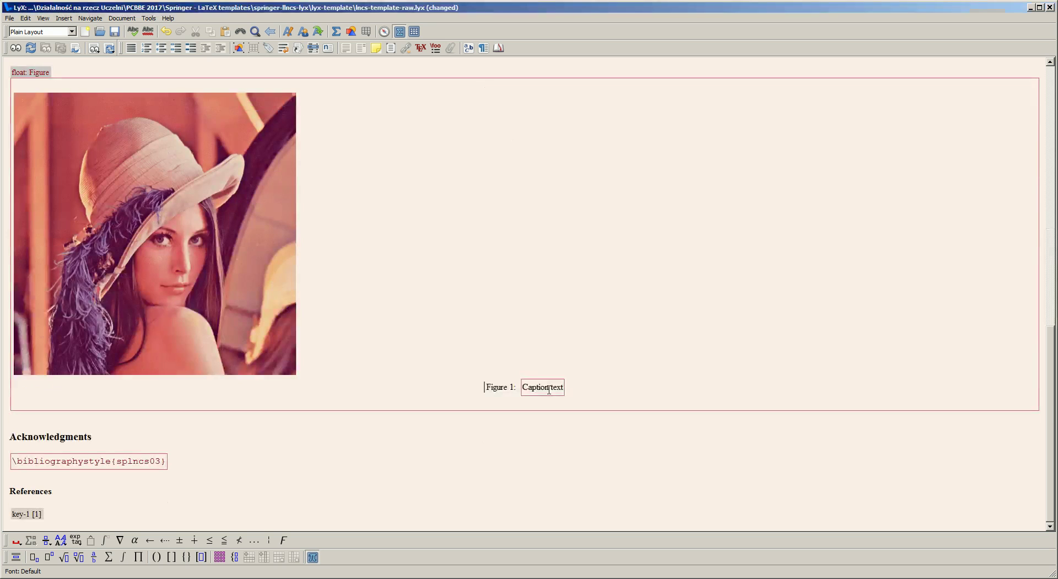
right_click(225, 251)
click(246, 257)
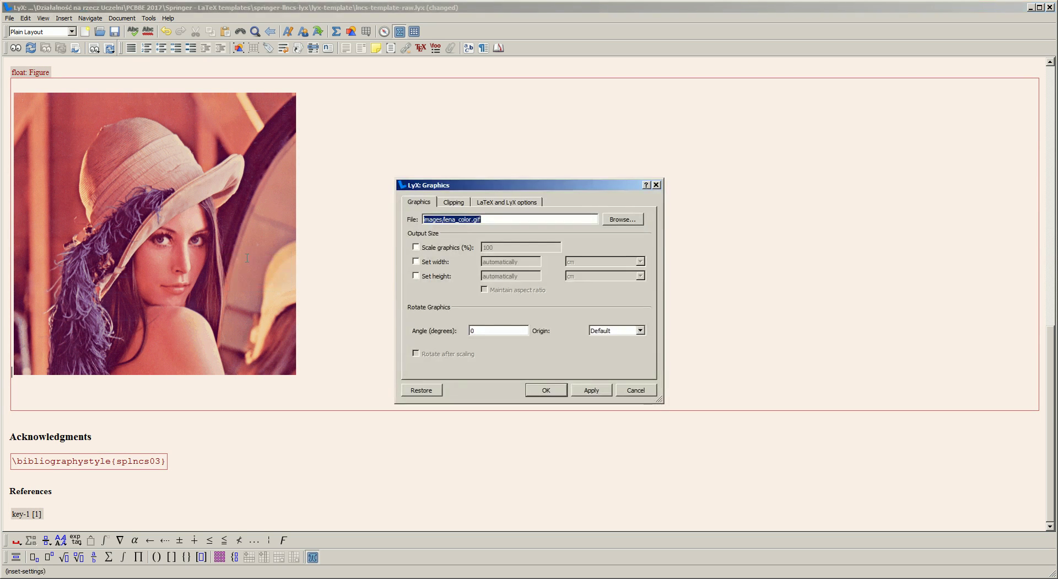
click(416, 275)
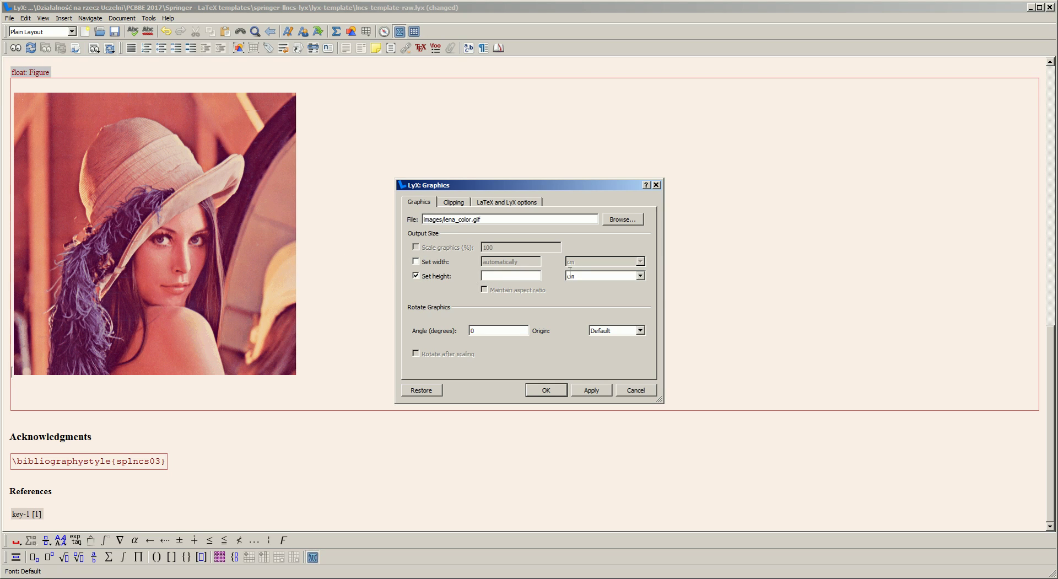
text(3)
click(546, 390)
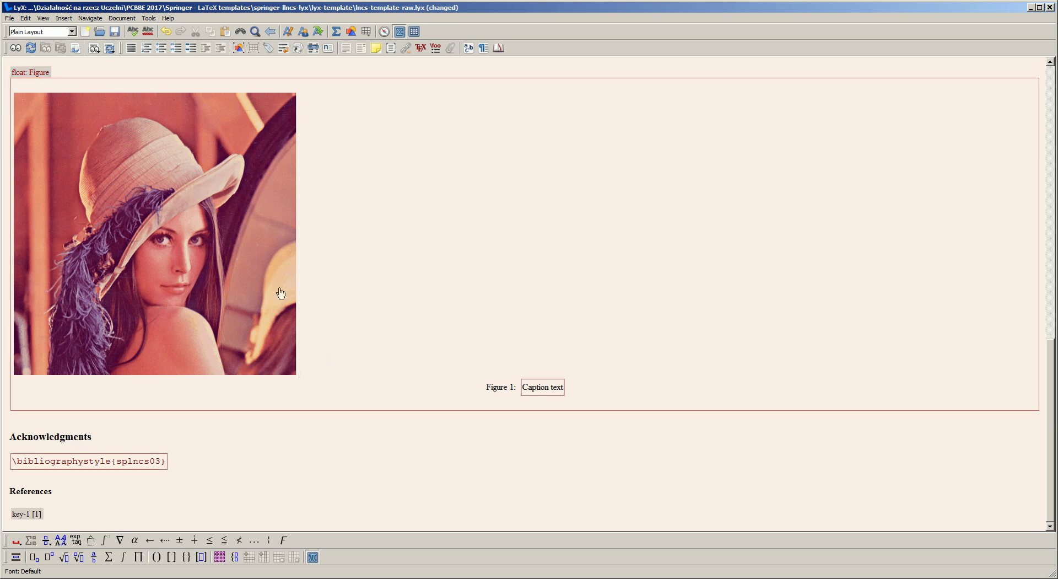
Step: Preview the paper as PDF, inspect the left-aligned Fig. 1 on page 2, then return to LyX
click(14, 50)
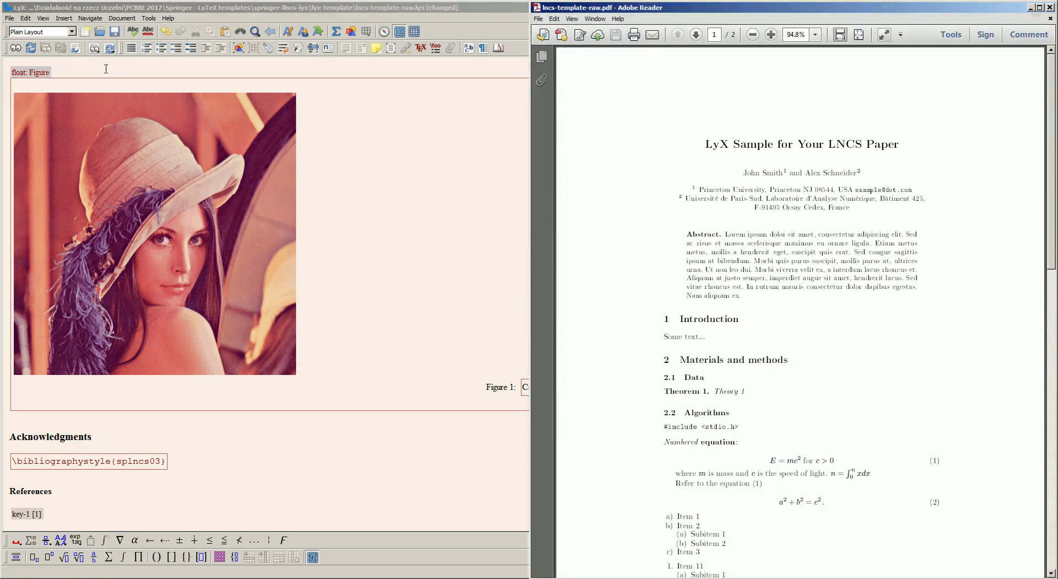
scroll(617, 302, down, 3)
scroll(620, 302, down, 7)
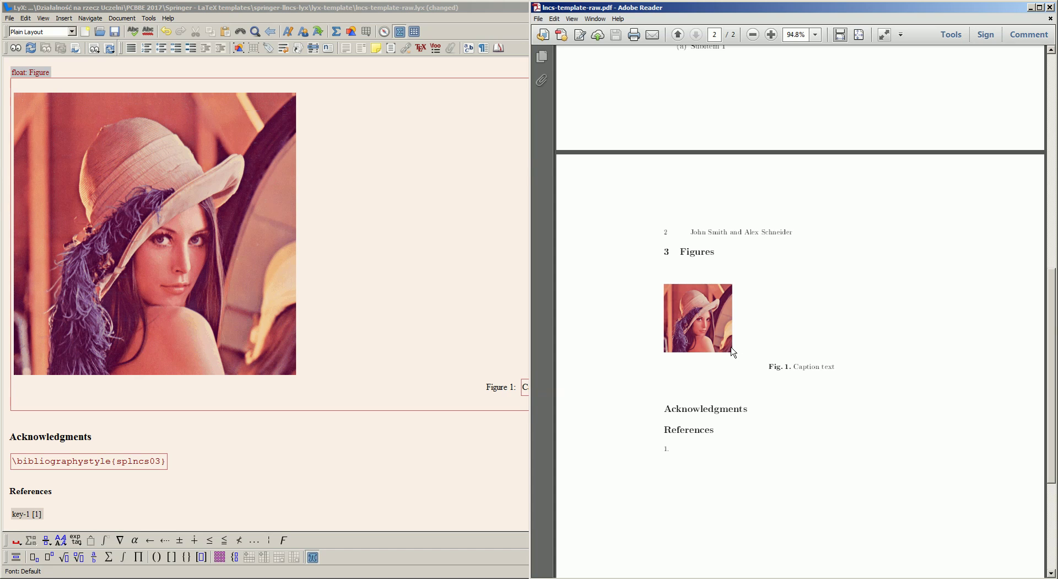
key(alt+Tab)
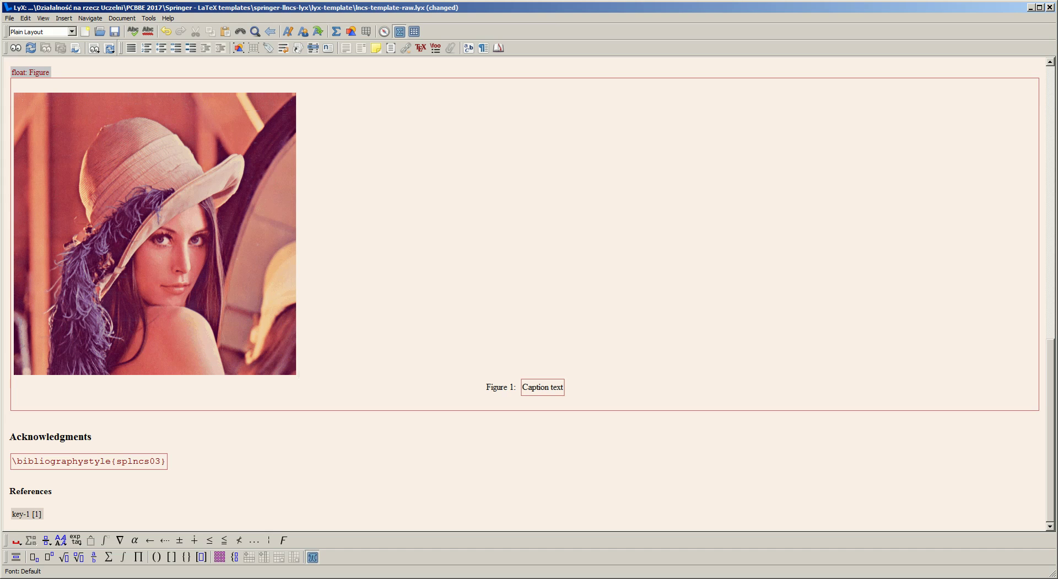
Step: Set the Lena image paragraph's alignment to Center in Paragraph Settings
click(398, 366)
right_click(303, 372)
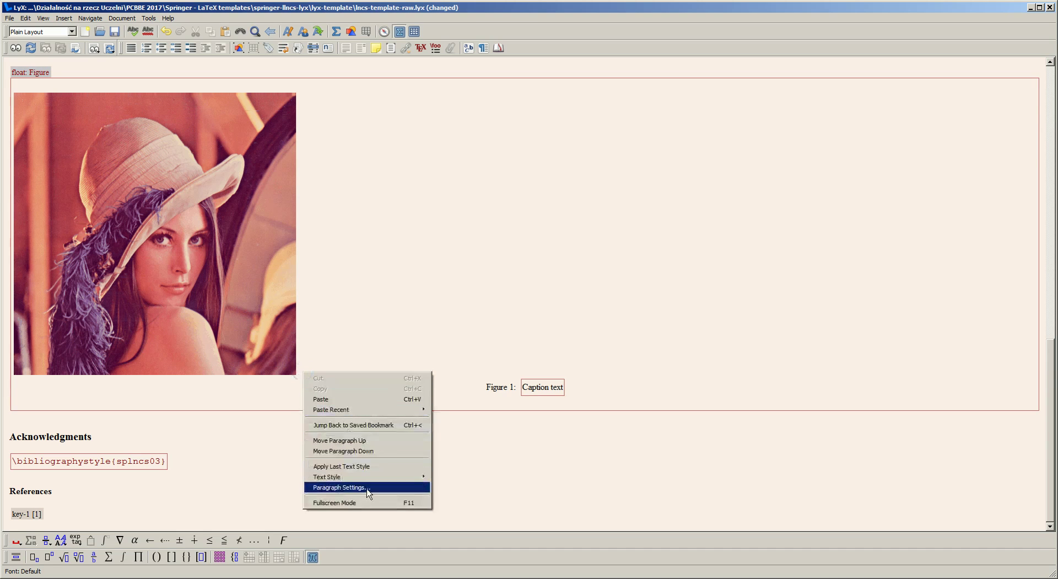
click(368, 488)
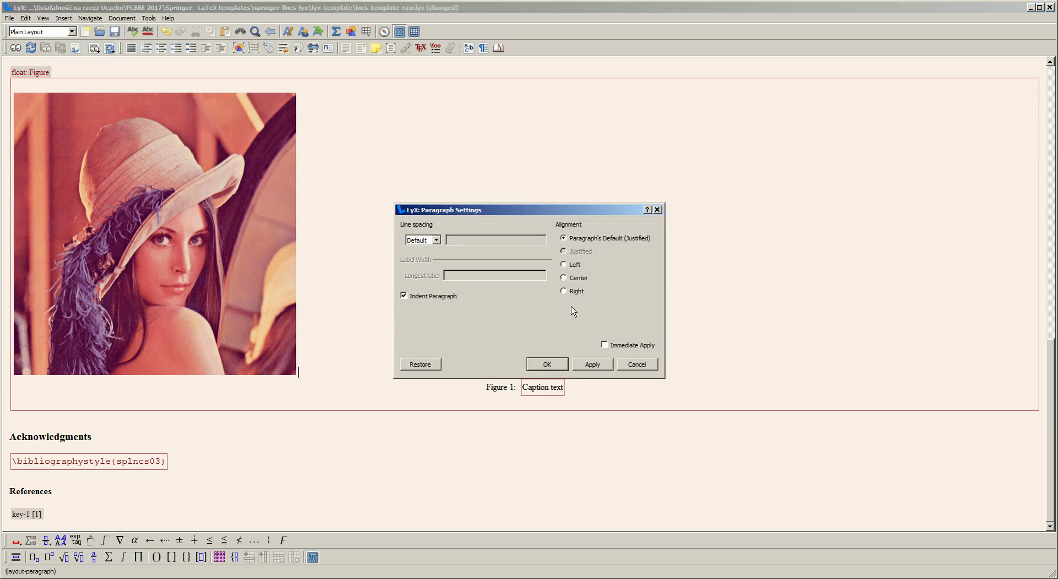
click(571, 278)
click(540, 364)
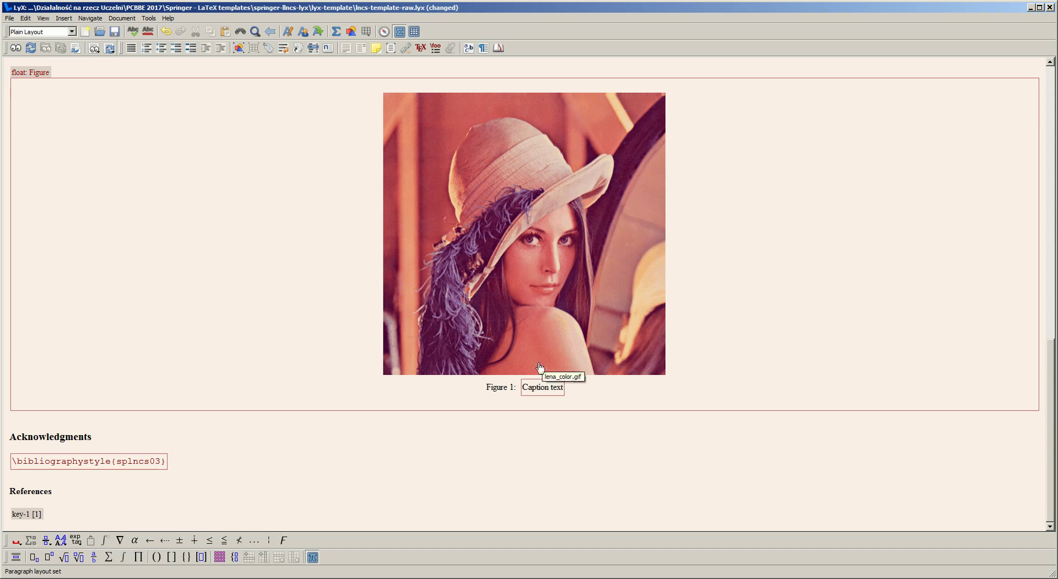
Step: Insert the label 'fig:lena' at the start of the Figure 1 caption
click(523, 388)
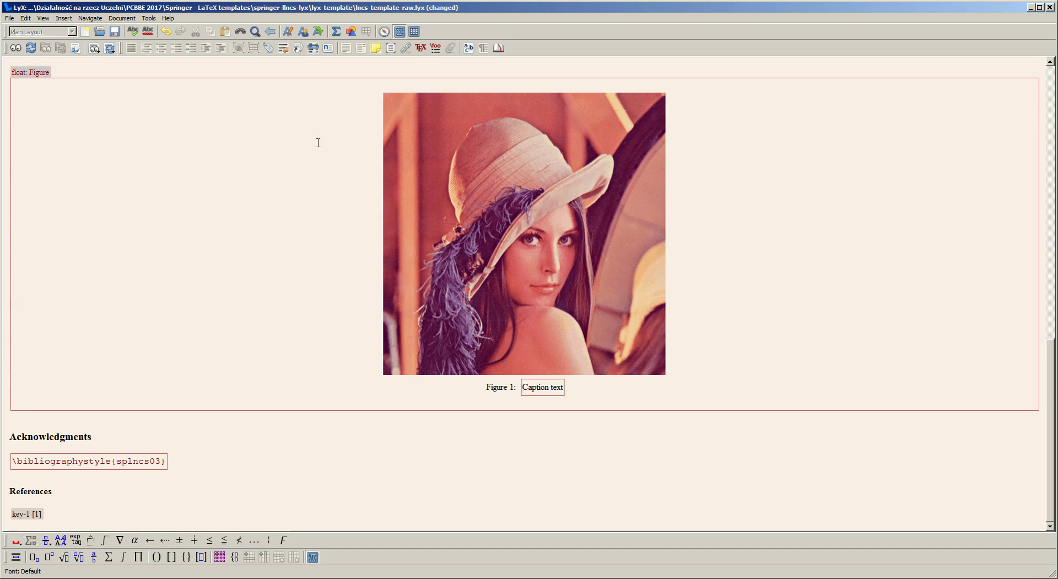
click(269, 49)
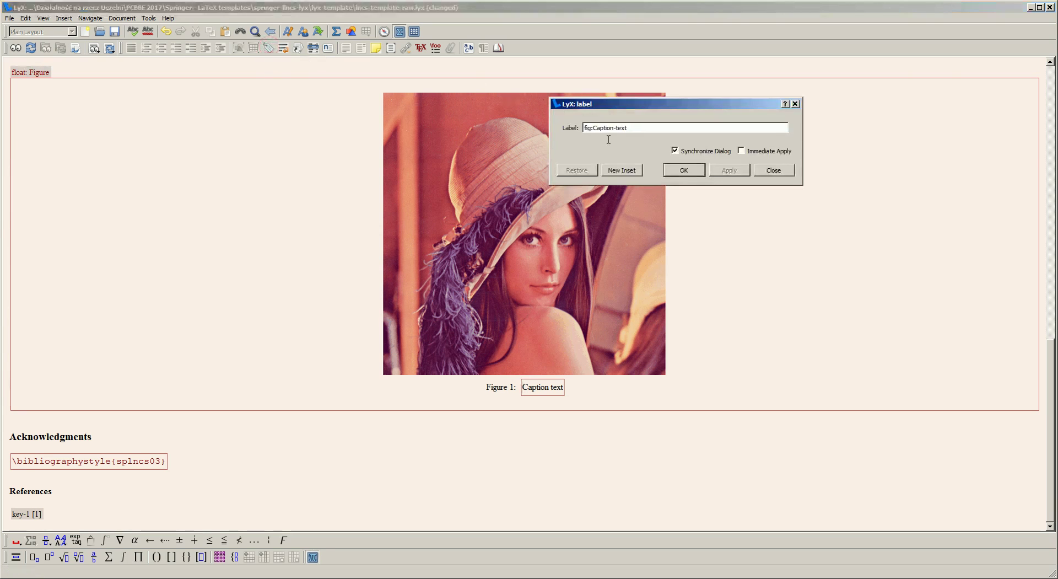
key(BackSpace)
key(BackSpace)
key(BackSpace)
key(BackSpace)
key(BackSpace)
key(BackSpace)
key(BackSpace)
key(BackSpace)
key(BackSpace)
key(BackSpace)
key(BackSpace)
key(BackSpace)
text(lena)
click(675, 172)
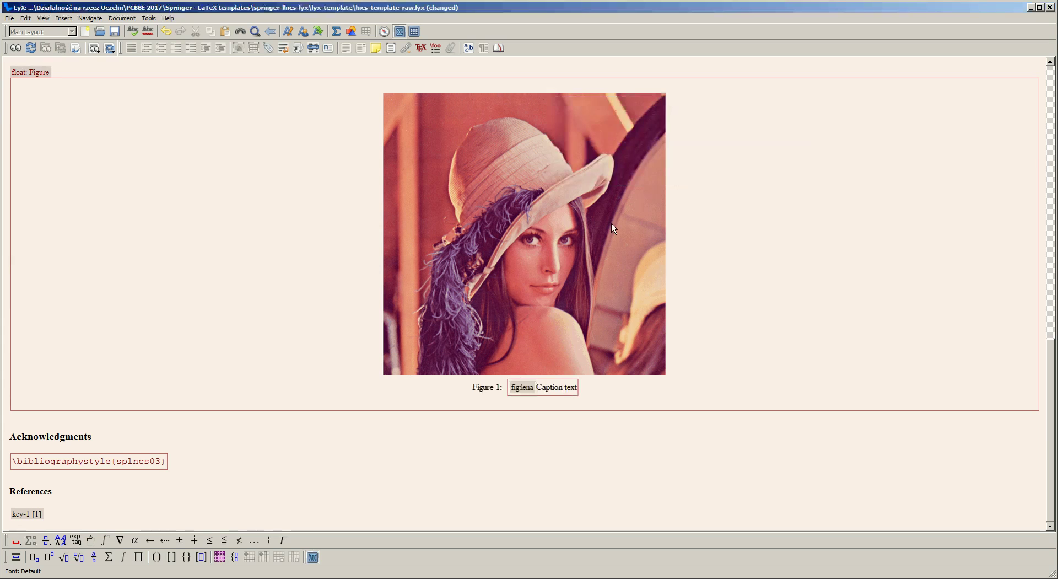
key(Up)
key(Up)
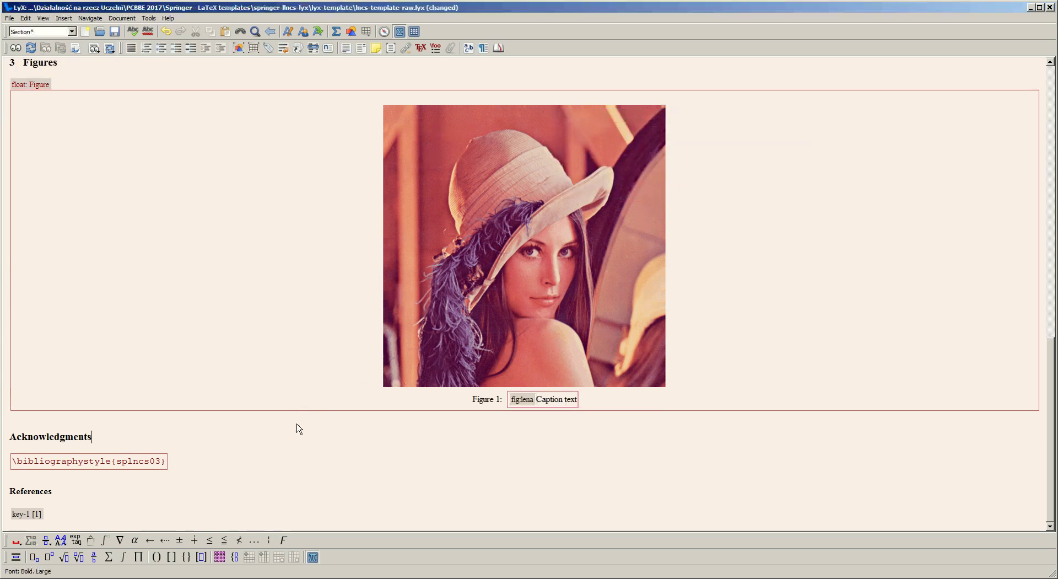
Step: Add a new paragraph above Acknowledgments reading 'Please see Figure'
key(Down)
key(Down)
click(11, 427)
key(Return)
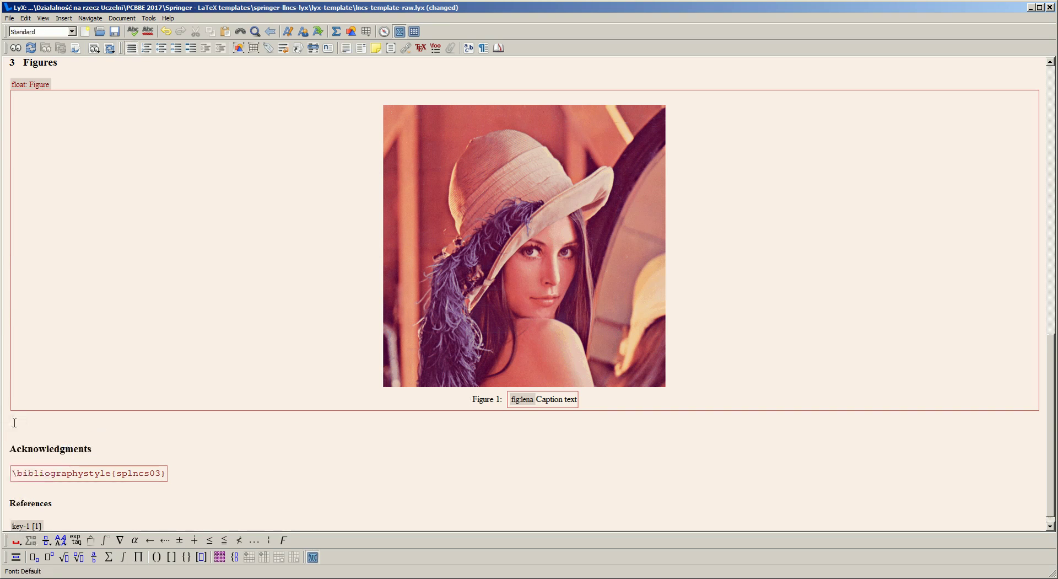
text(Please see )
text(Ta)
key(BackSpace)
key(BackSpace)
text(Figure)
Step: Append a plain-number cross-reference to fig:lena followed by a period
click(283, 48)
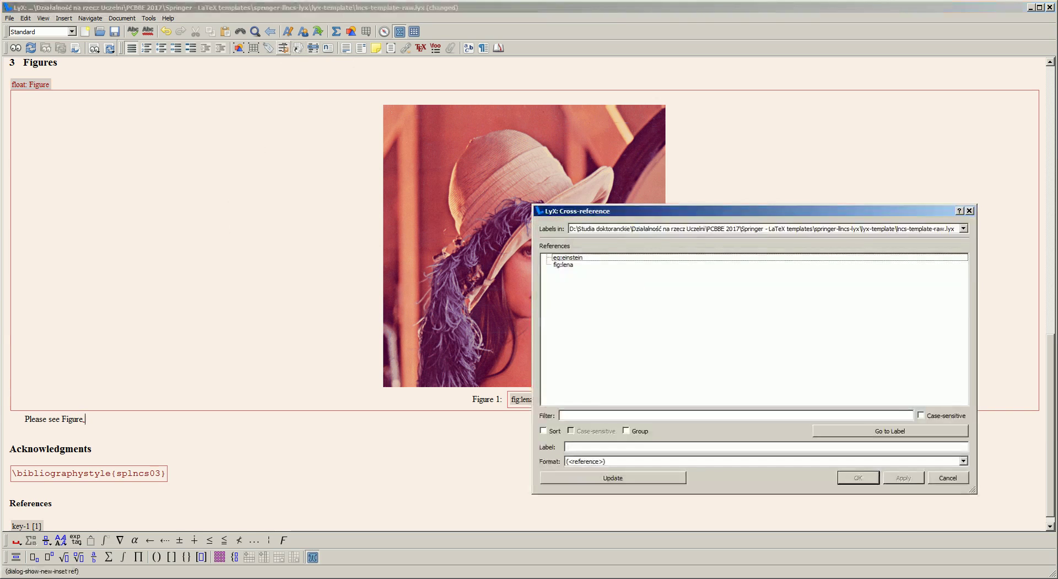
click(559, 265)
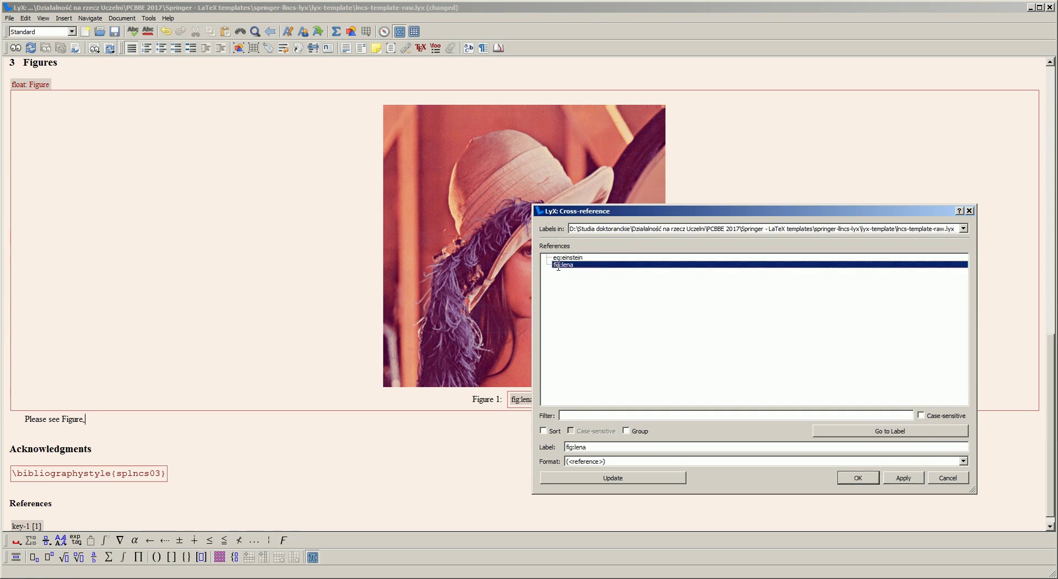
click(589, 460)
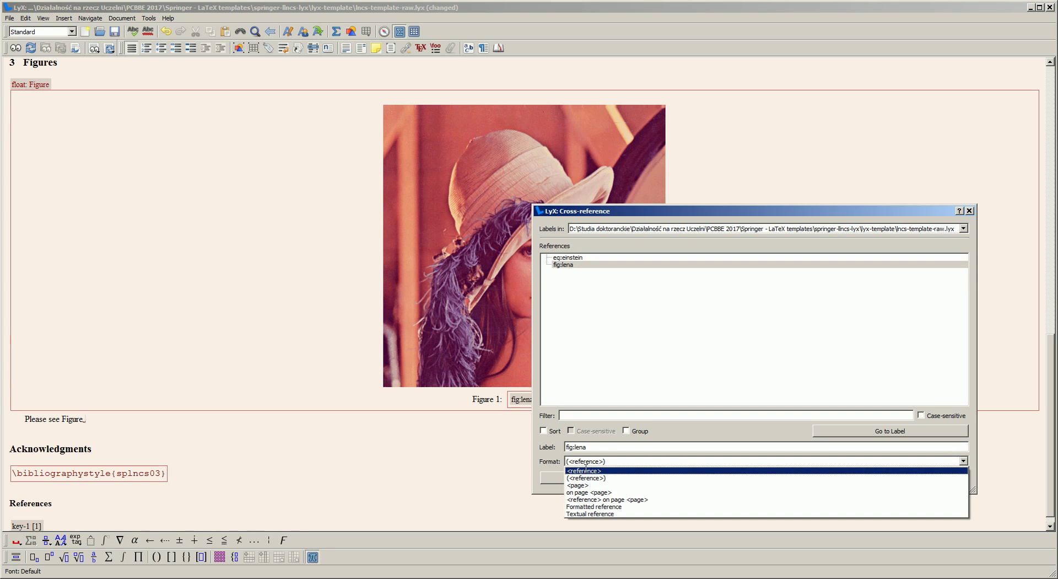
click(585, 470)
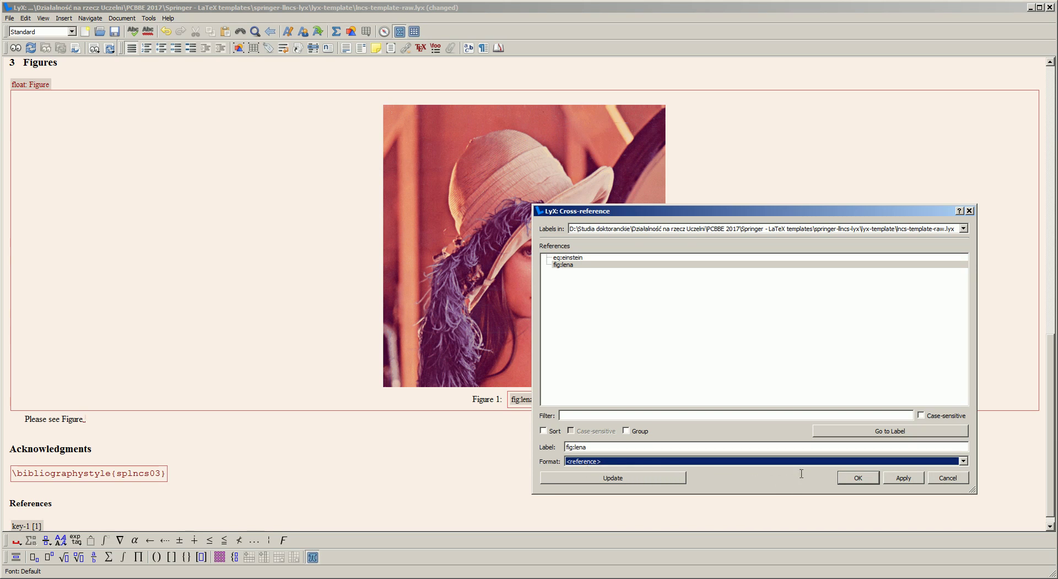
click(848, 476)
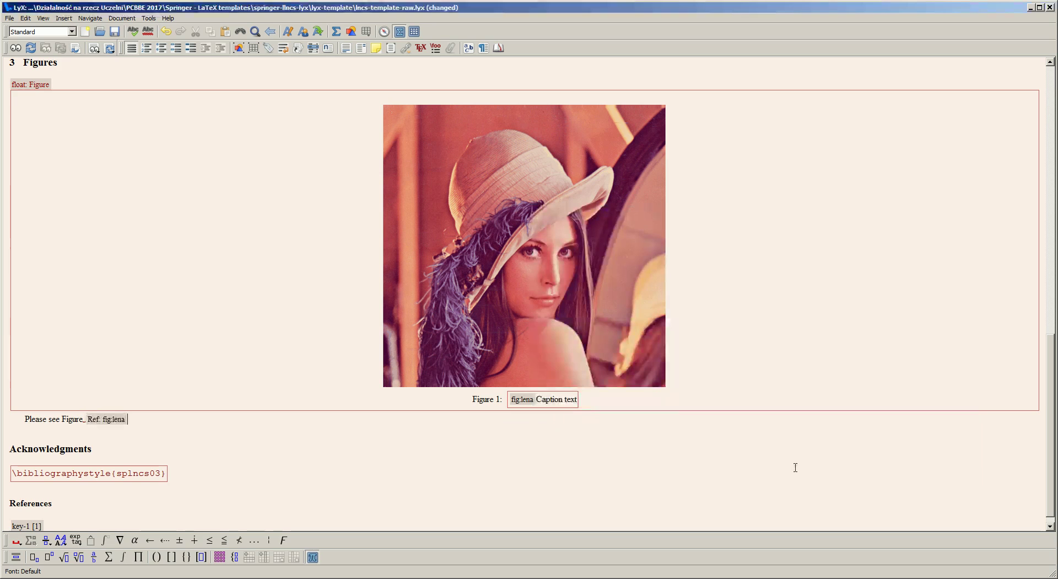
text(.)
key(ctrl+End)
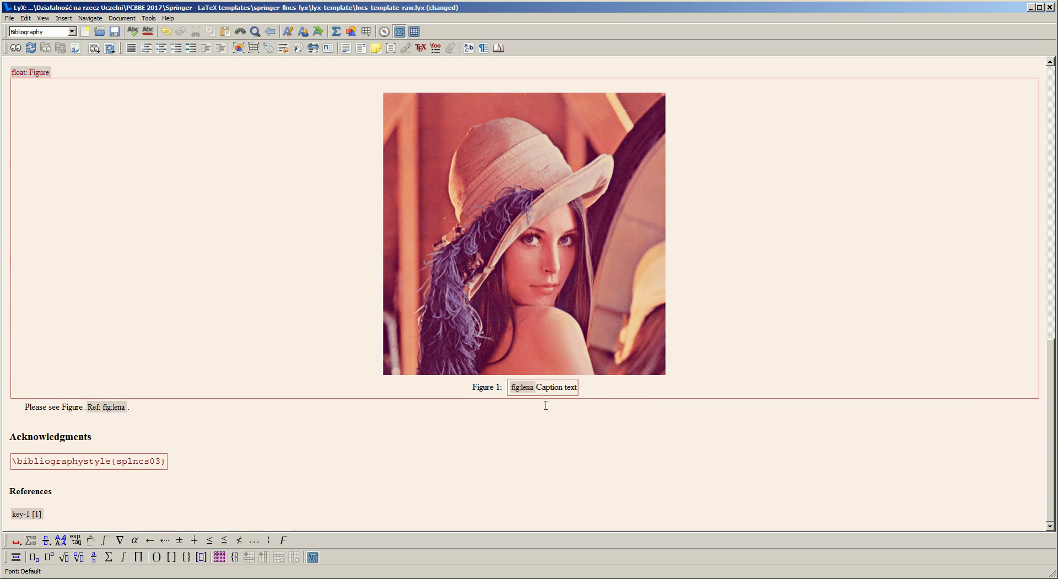
click(546, 408)
Step: Compile to PDF and scroll to page 2 showing centered Fig. 1 and 'Please see Figure 1.'
click(16, 49)
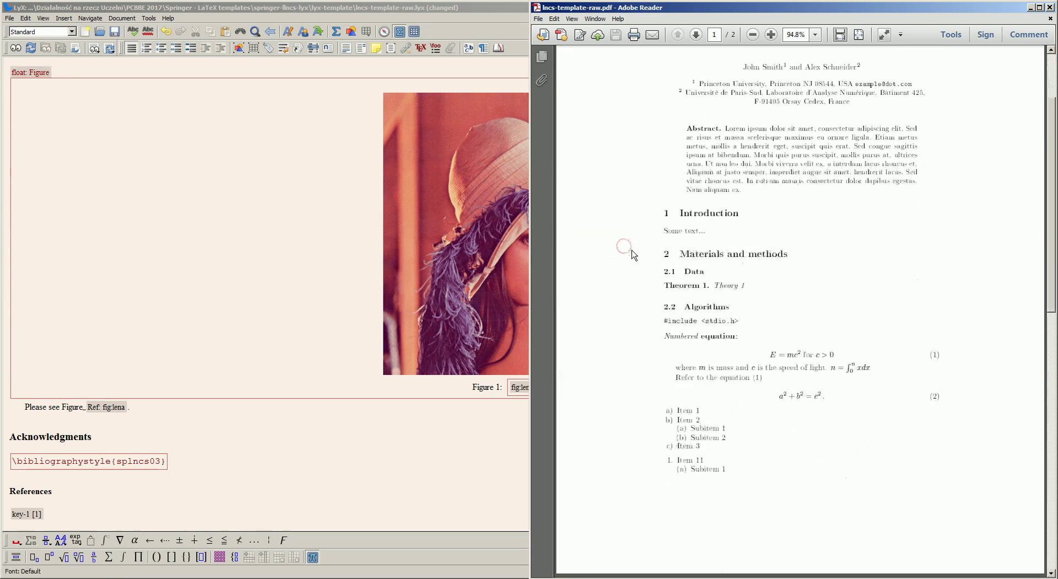
scroll(633, 251, down, 12)
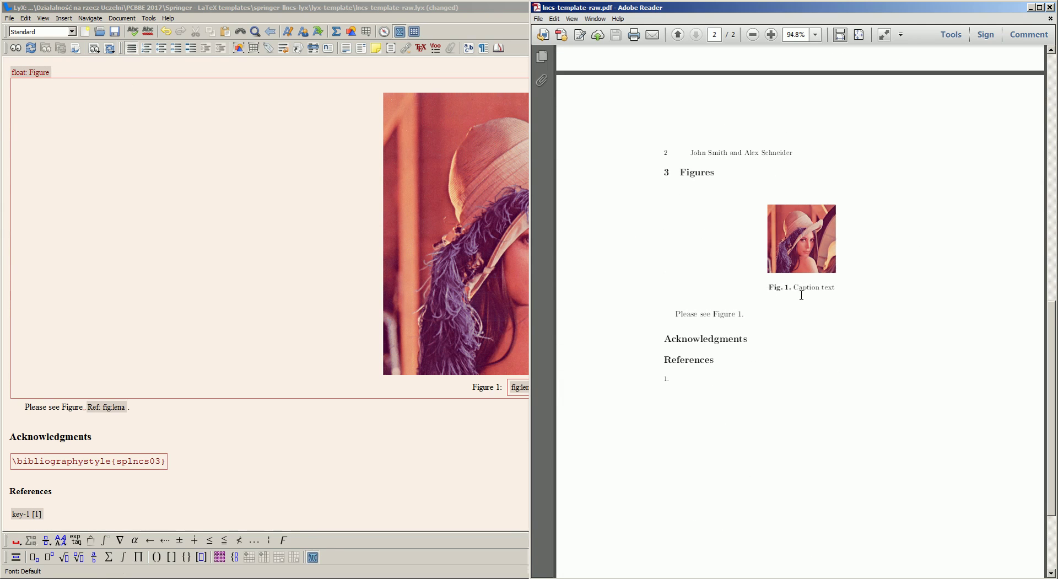